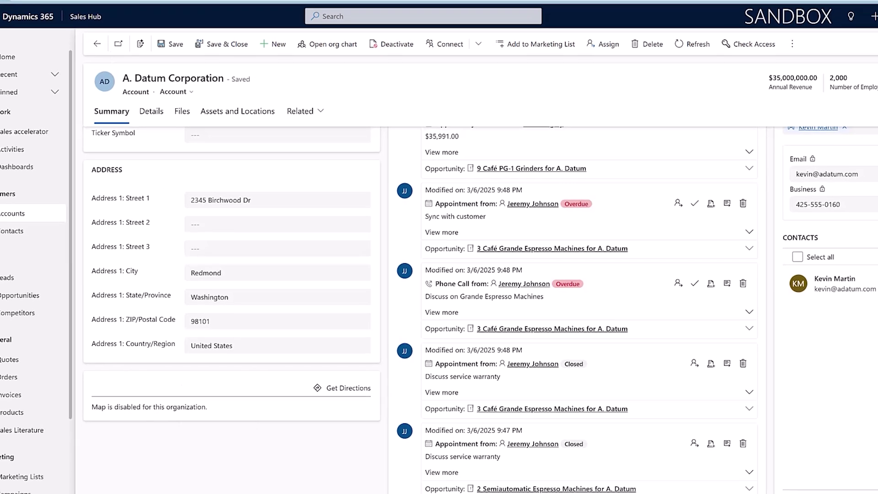
- In Power Platform Environment Settings, set Show Bing Maps on forms to Yes in General settings and save
{"action": "left_click", "coordinate": [83, 13]}
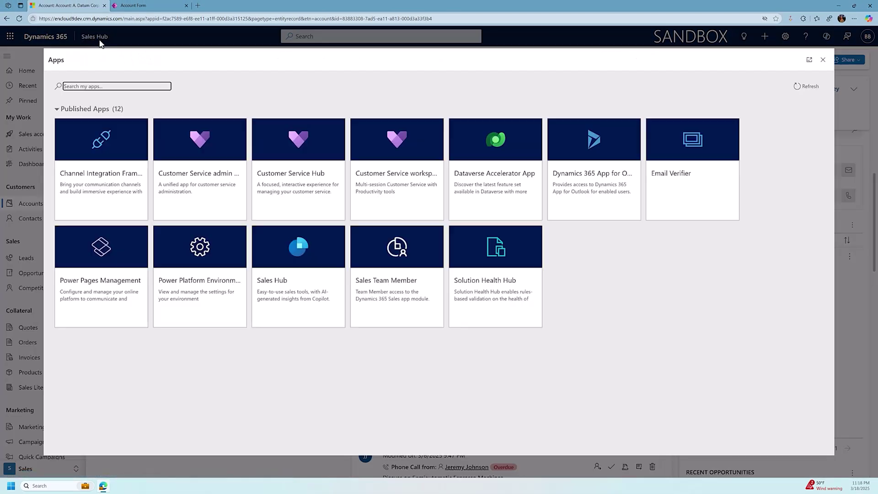
{"action": "left_click", "coordinate": [184, 284]}
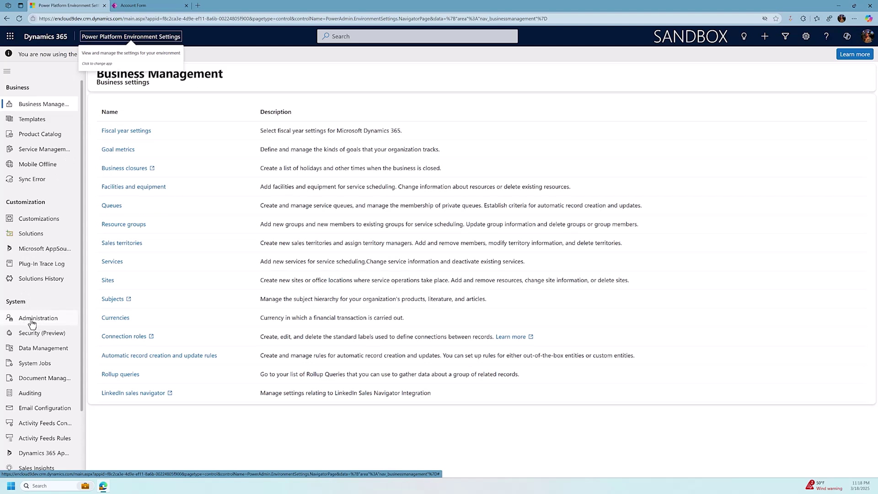
{"action": "left_click", "coordinate": [32, 320]}
{"action": "left_click", "coordinate": [111, 252]}
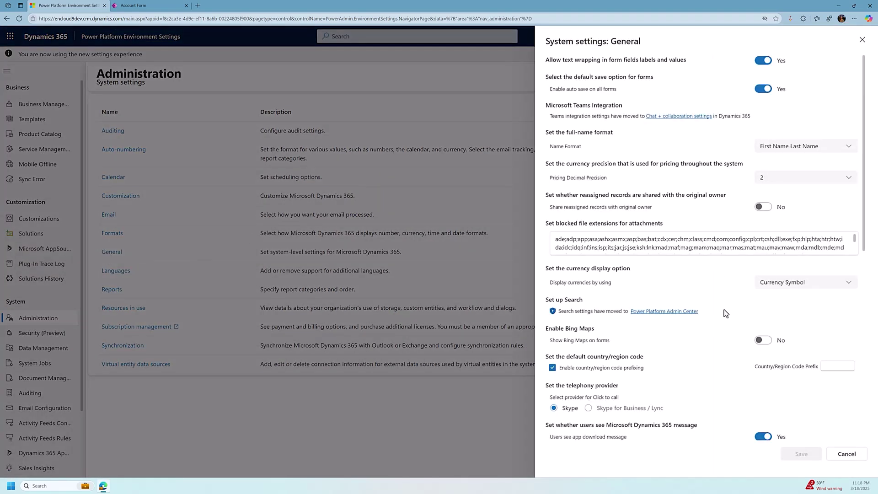
{"action": "left_click", "coordinate": [766, 343]}
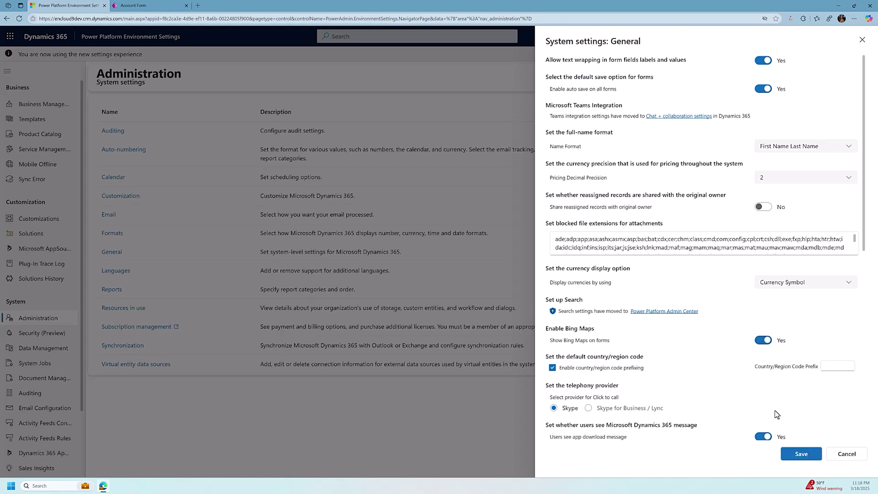
{"action": "left_click", "coordinate": [801, 457]}
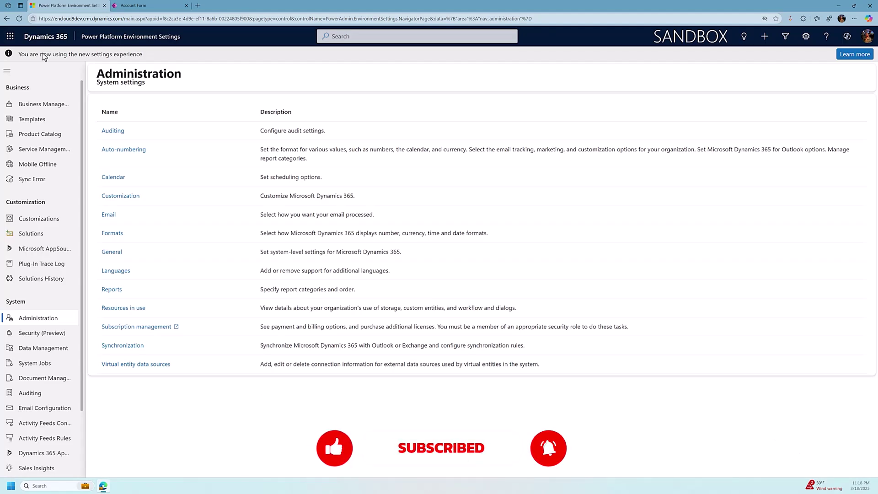
- Switch to the Sales Hub app and go to its App Settings area
{"action": "left_click", "coordinate": [98, 37]}
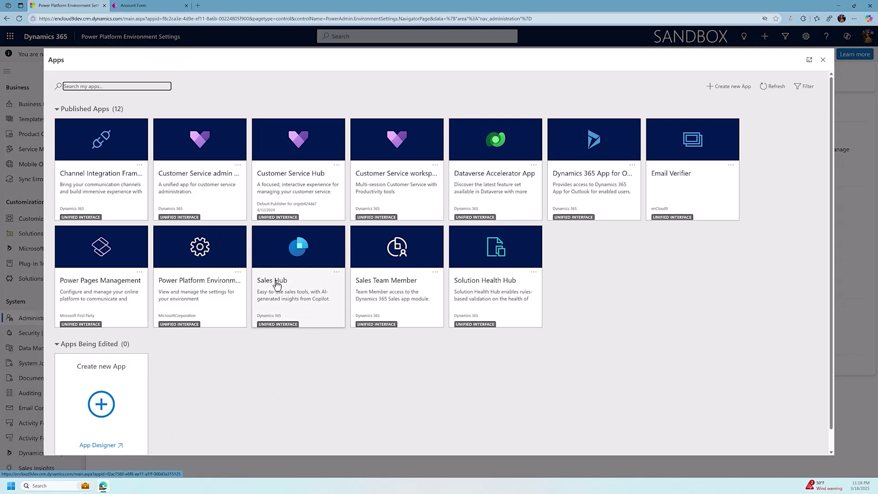
{"action": "left_click", "coordinate": [277, 284]}
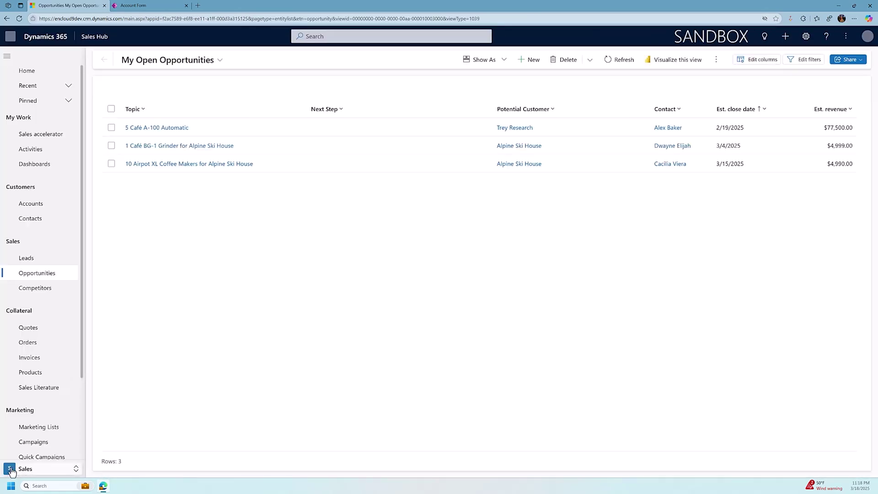
{"action": "left_click", "coordinate": [11, 470]}
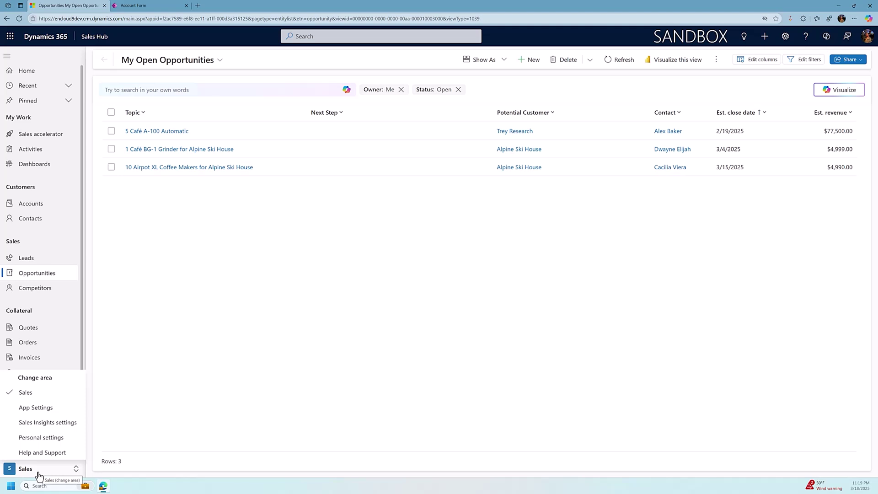
{"action": "left_click", "coordinate": [39, 408]}
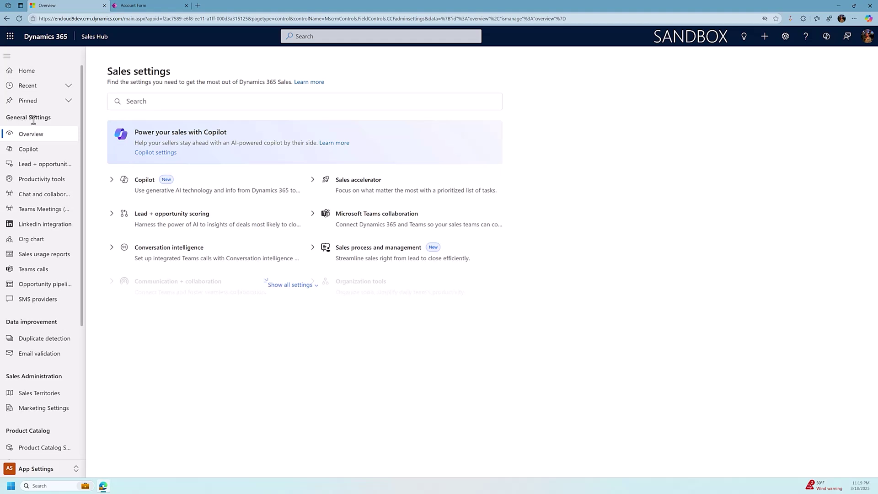
- Turn on address suggestions under Productivity tools and save the setting
{"action": "left_click", "coordinate": [44, 181]}
{"action": "left_click", "coordinate": [111, 117]}
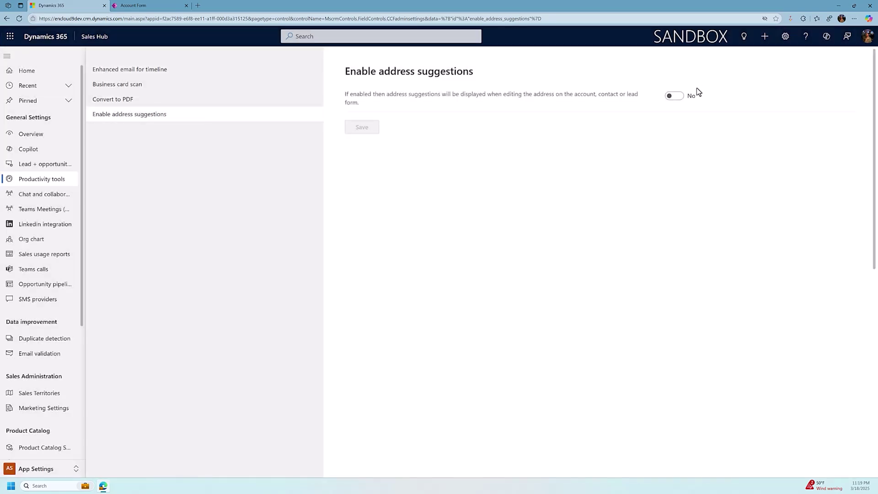
{"action": "left_click", "coordinate": [675, 97]}
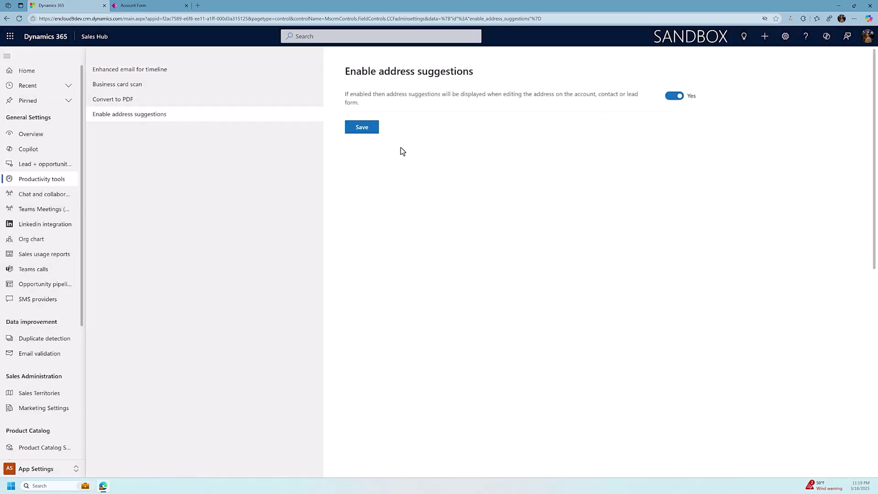
{"action": "left_click", "coordinate": [359, 128]}
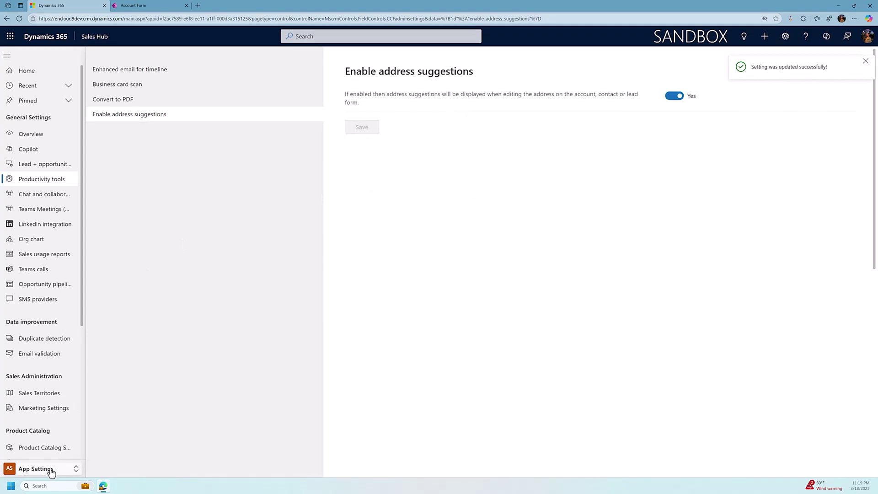
{"action": "left_click", "coordinate": [49, 474]}
- Return to the Sales area and open A. Datum Corporation from My Active Accounts
{"action": "left_click", "coordinate": [26, 394]}
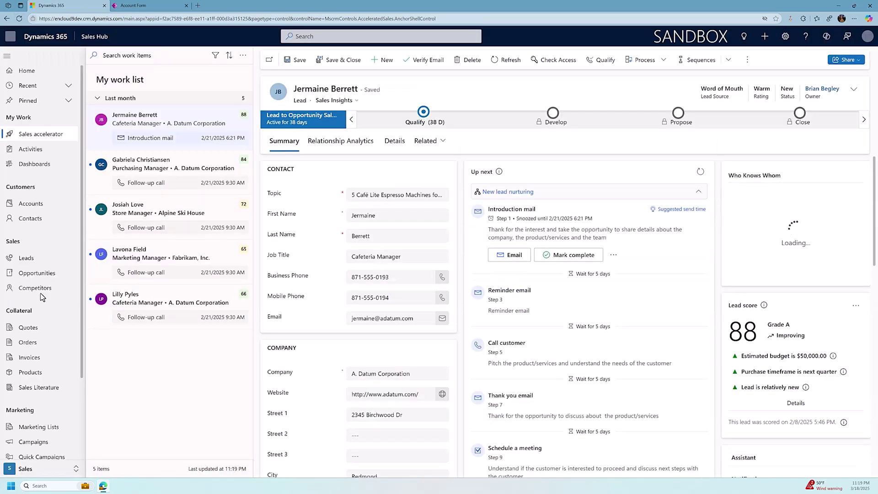
{"action": "left_click", "coordinate": [36, 207]}
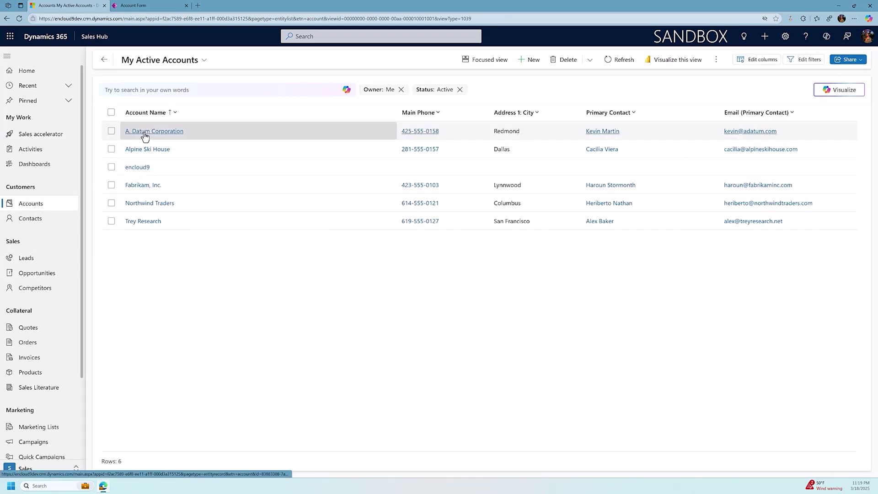
{"action": "left_click", "coordinate": [145, 133]}
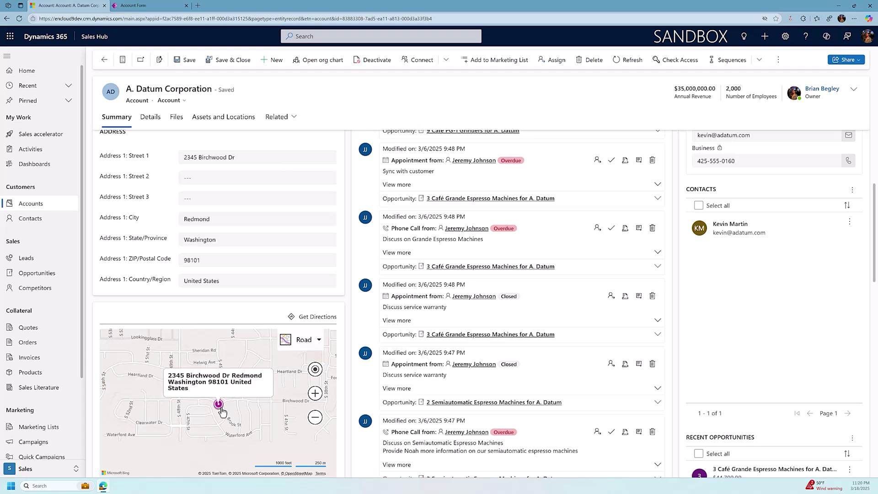
- Reload the account and add 'Suite 102' as the second street line in the compact address
{"action": "left_click", "coordinate": [19, 20]}
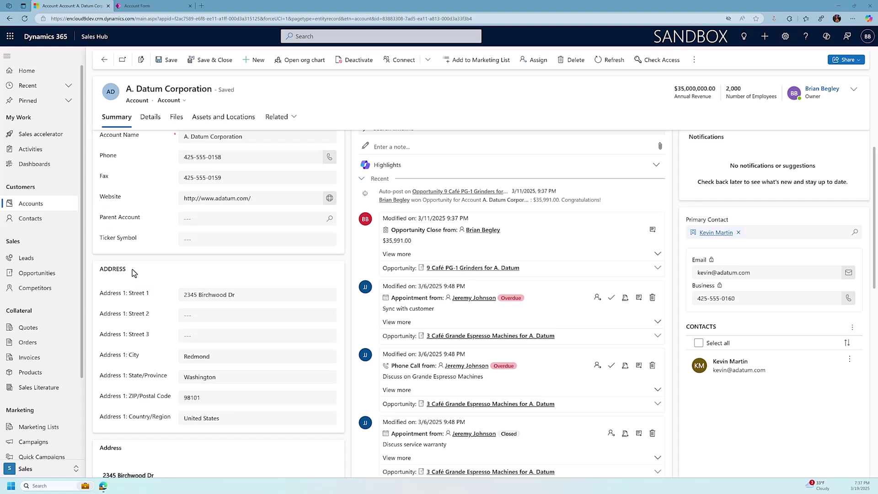
{"action": "scroll", "coordinate": [133, 273], "scroll_direction": "down", "scroll_amount": 4}
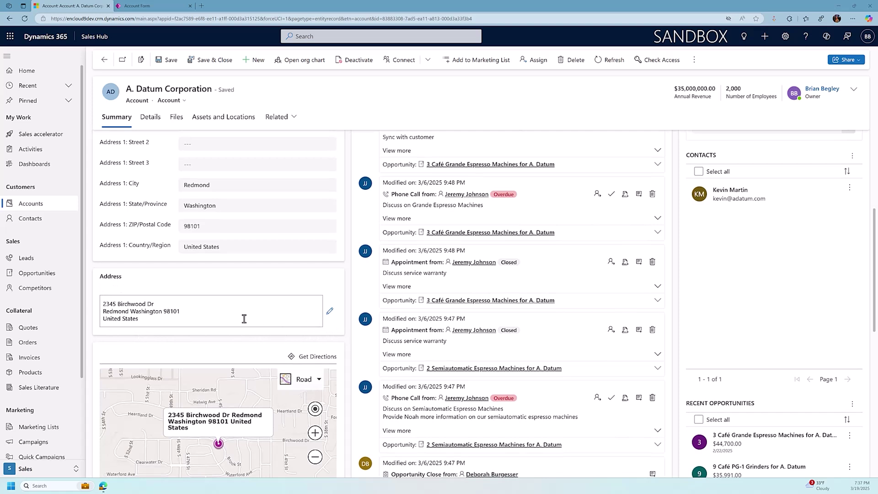
{"action": "left_click", "coordinate": [329, 312]}
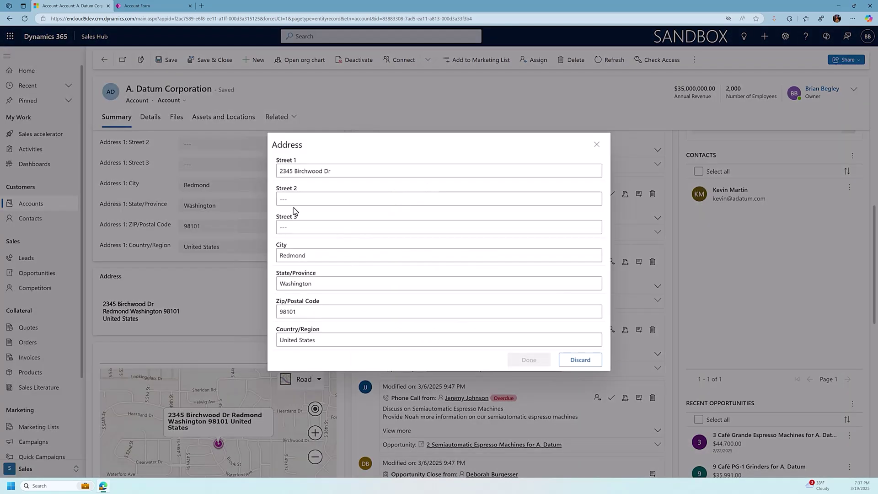
{"action": "left_click", "coordinate": [291, 198]}
{"action": "type", "text": "Suite 102"}
{"action": "left_click", "coordinate": [535, 364]}
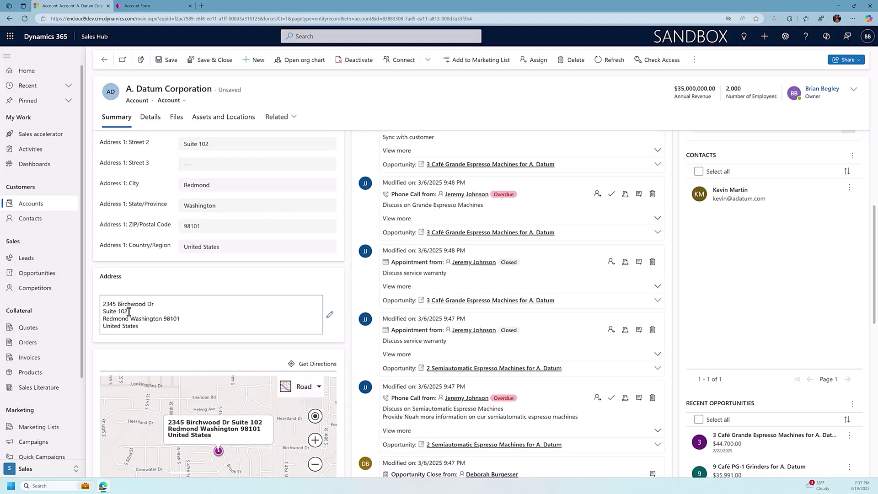
{"action": "scroll", "coordinate": [129, 311], "scroll_direction": "down", "scroll_amount": 4}
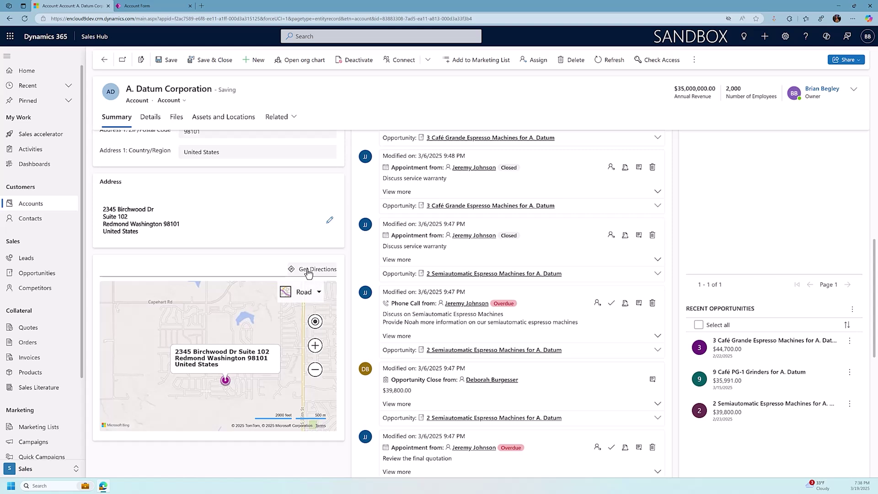
{"action": "scroll", "coordinate": [142, 224], "scroll_direction": "up", "scroll_amount": 4}
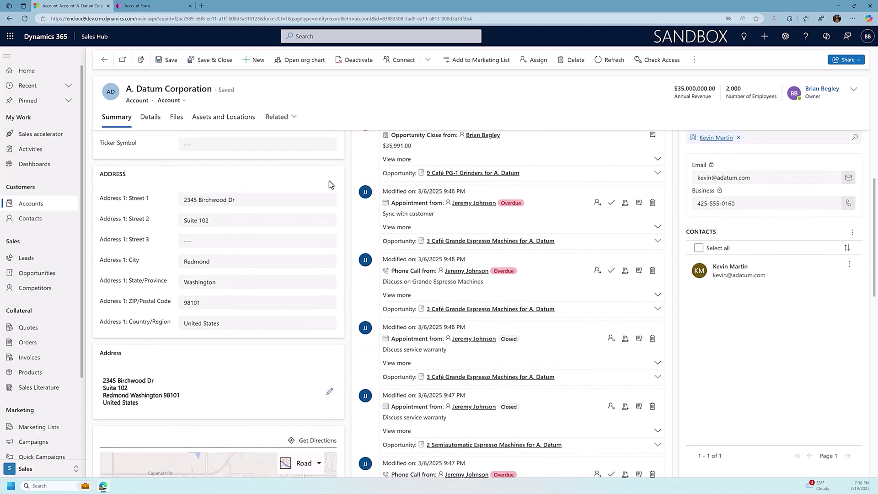
- Hide the ADDRESS section on the Account form, then save and publish the form
{"action": "left_click", "coordinate": [137, 5]}
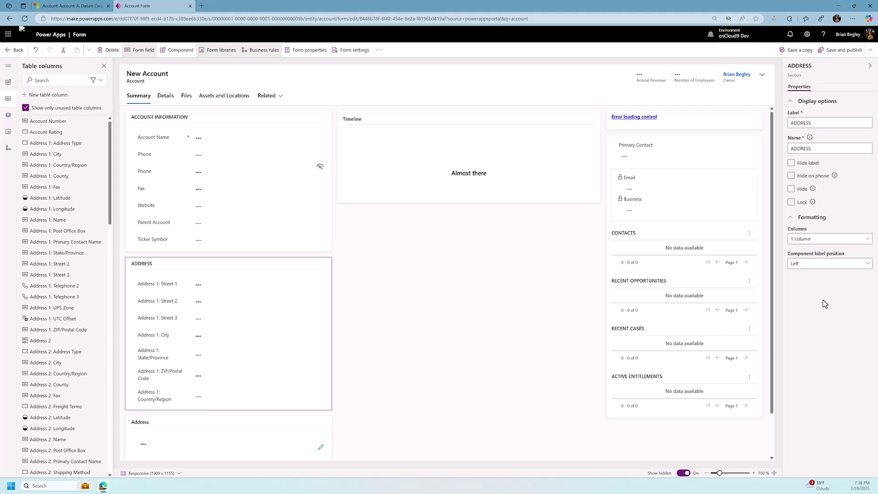
{"action": "left_click", "coordinate": [792, 190]}
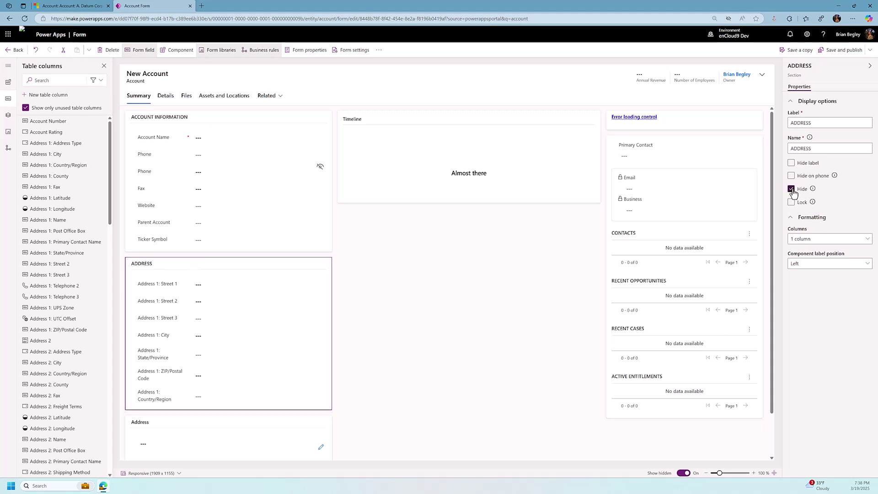
{"action": "left_click", "coordinate": [828, 51]}
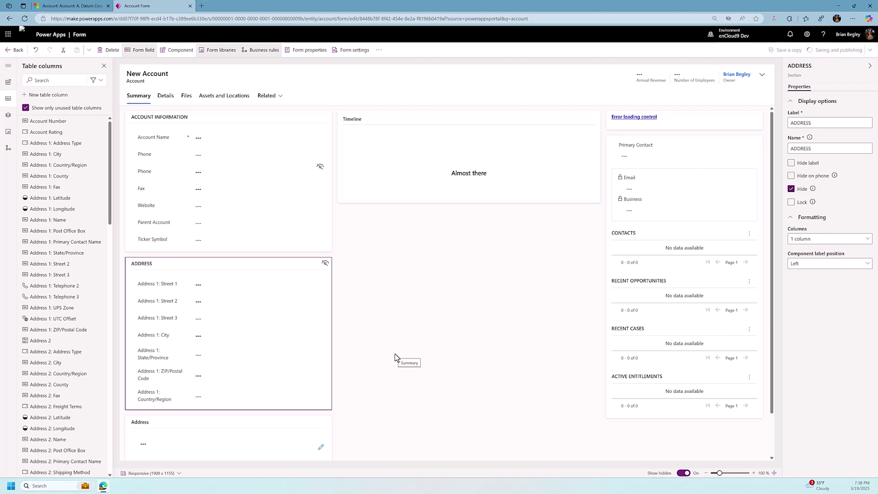
- Refresh the A. Datum Corporation record and check that only the compact Address and map remain
{"action": "left_click", "coordinate": [58, 5]}
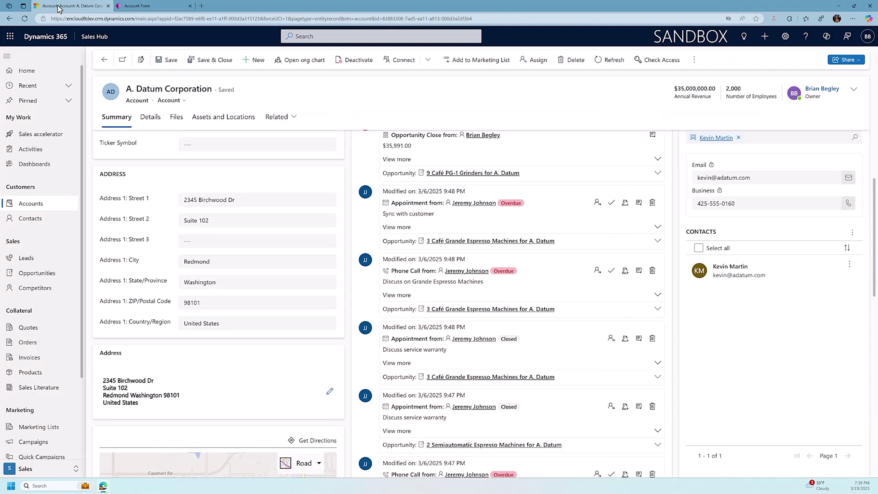
{"action": "left_click", "coordinate": [24, 18]}
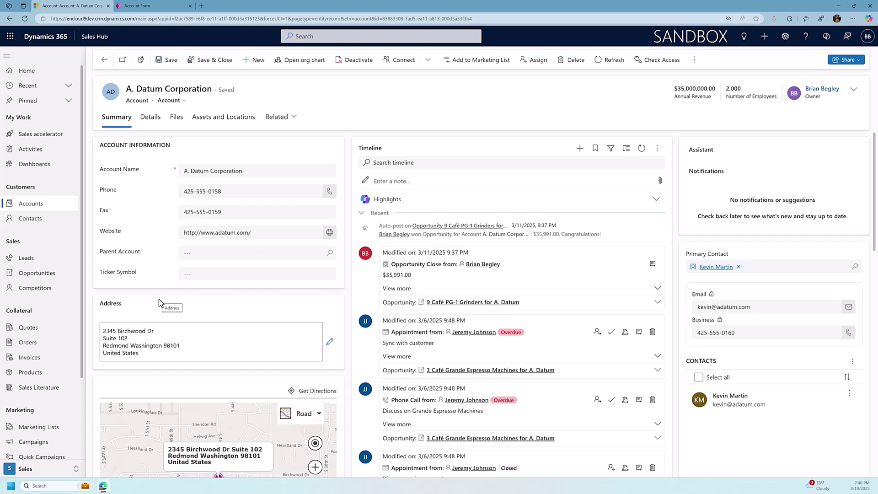
{"action": "scroll", "coordinate": [202, 391], "scroll_direction": "down", "scroll_amount": 2}
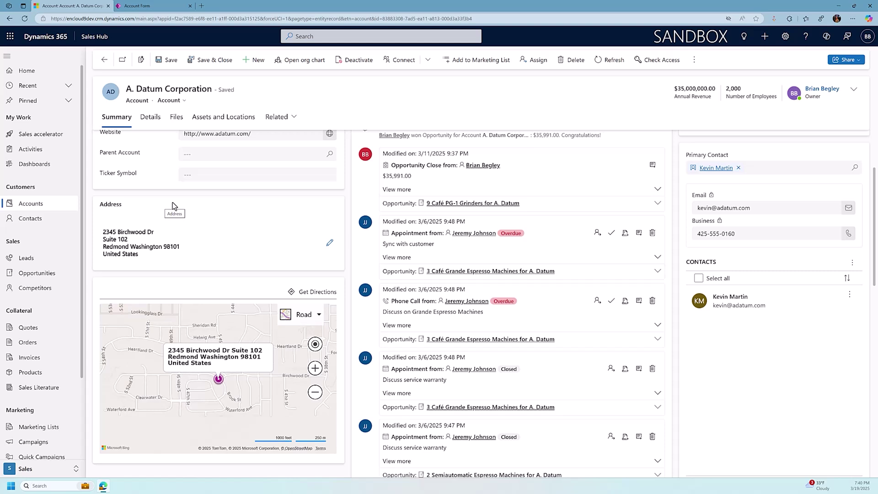
{"action": "left_click", "coordinate": [250, 64]}
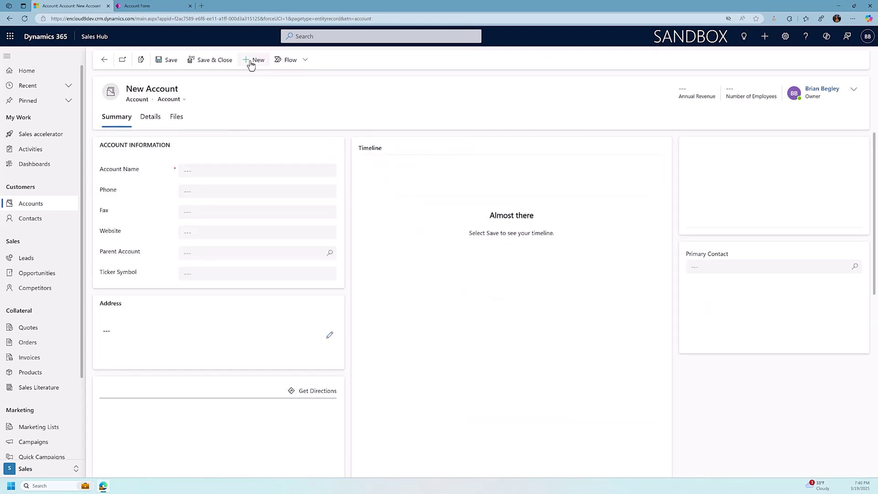
{"action": "left_click", "coordinate": [106, 336]}
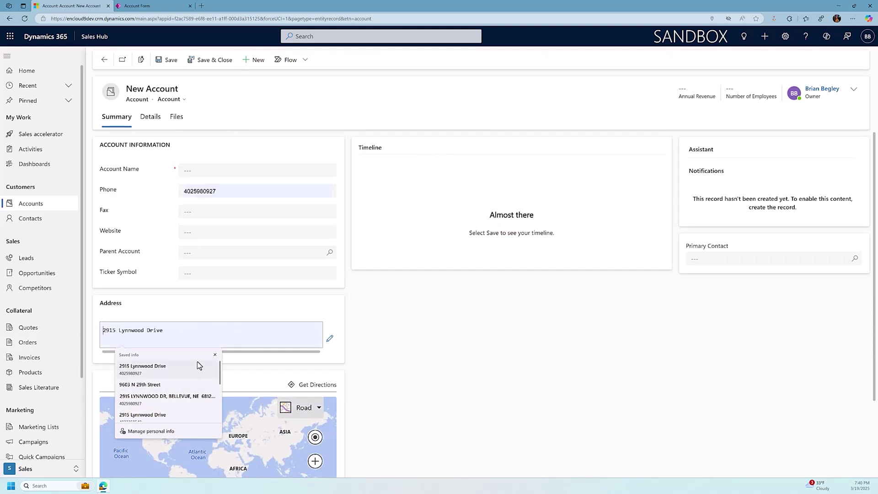
{"action": "left_click", "coordinate": [151, 335]}
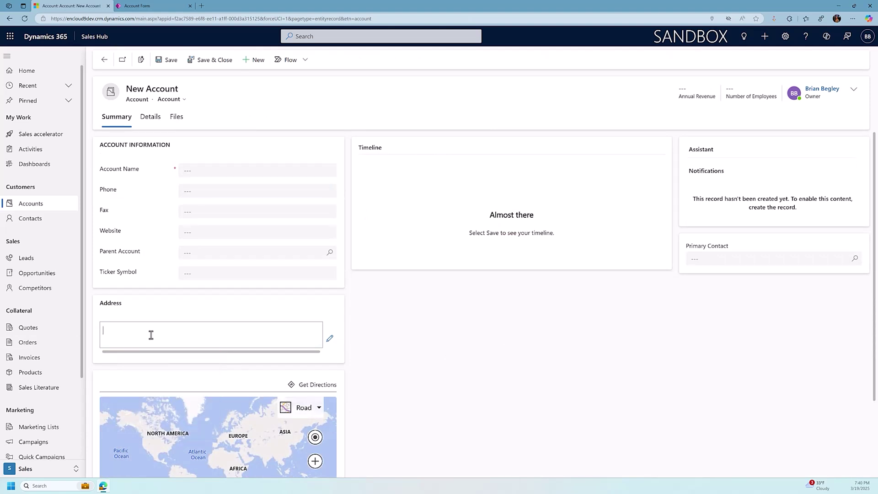
{"action": "type", "text": "5104"}
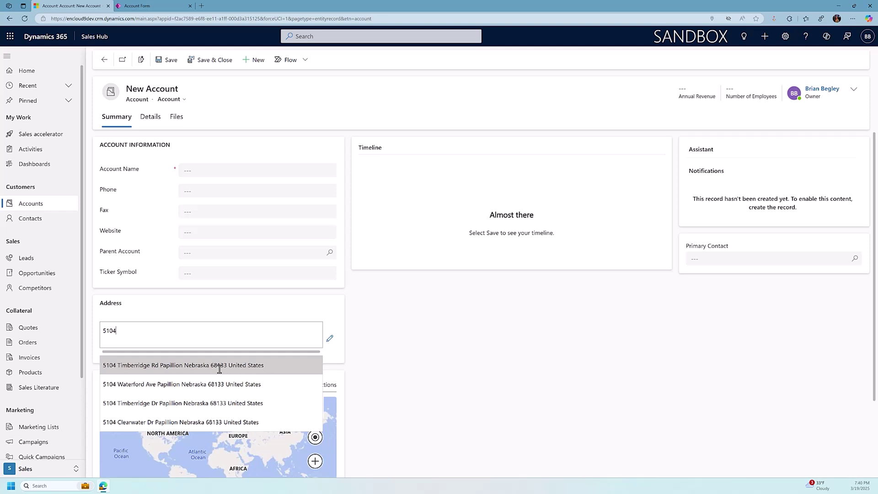
{"action": "type", "text": "5"}
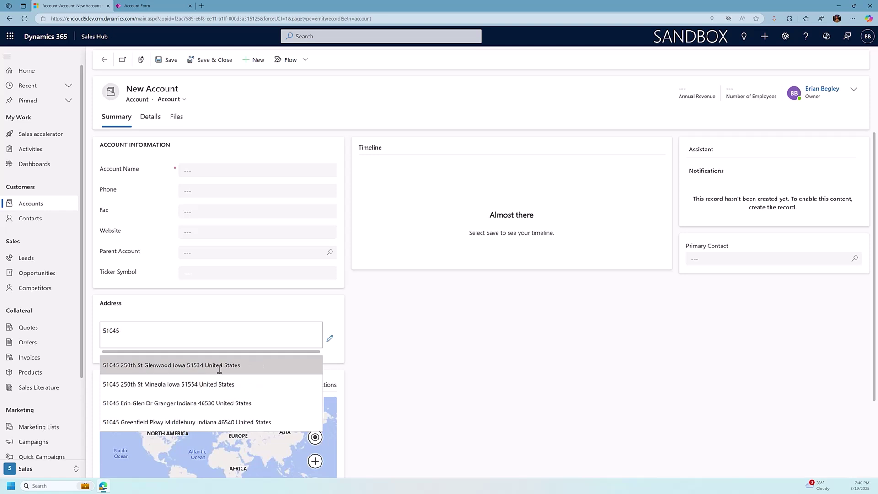
{"action": "left_click", "coordinate": [112, 423]}
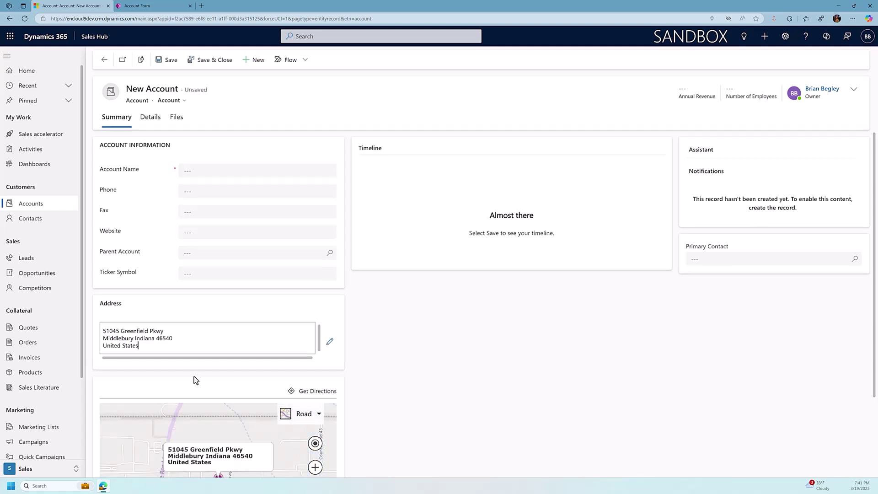
- Show the Middlebury, Indiana 46540 address details on the map pin
{"action": "scroll", "coordinate": [247, 397], "scroll_direction": "down", "scroll_amount": 2}
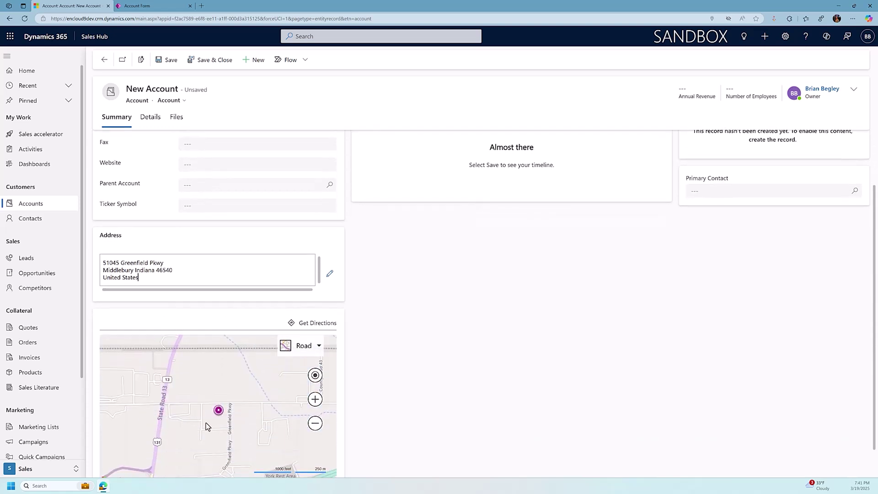
{"action": "left_click", "coordinate": [217, 412]}
{"action": "scroll", "coordinate": [205, 180], "scroll_direction": "up", "scroll_amount": 2}
{"action": "left_click", "coordinate": [187, 168]}
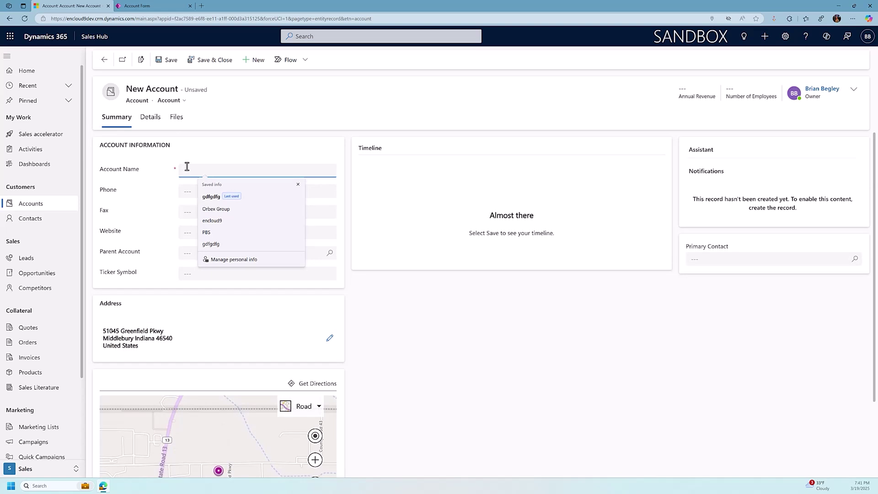
- Name the new account 'testco' and save it
{"action": "type", "text": "testco"}
{"action": "left_click", "coordinate": [167, 60]}
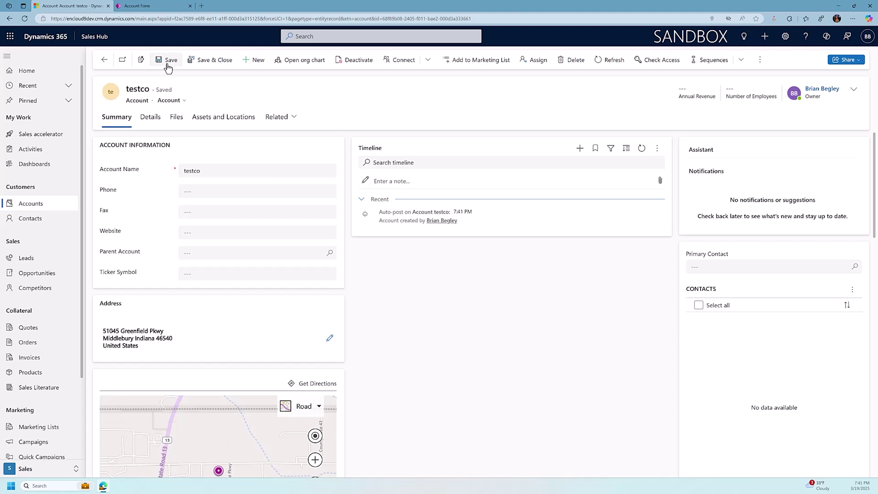
{"action": "left_click", "coordinate": [132, 6]}
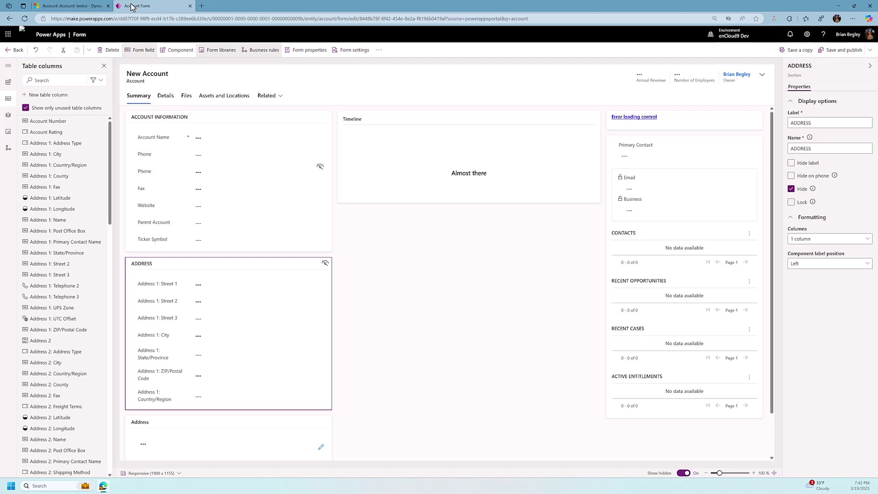
{"action": "left_click", "coordinate": [68, 6]}
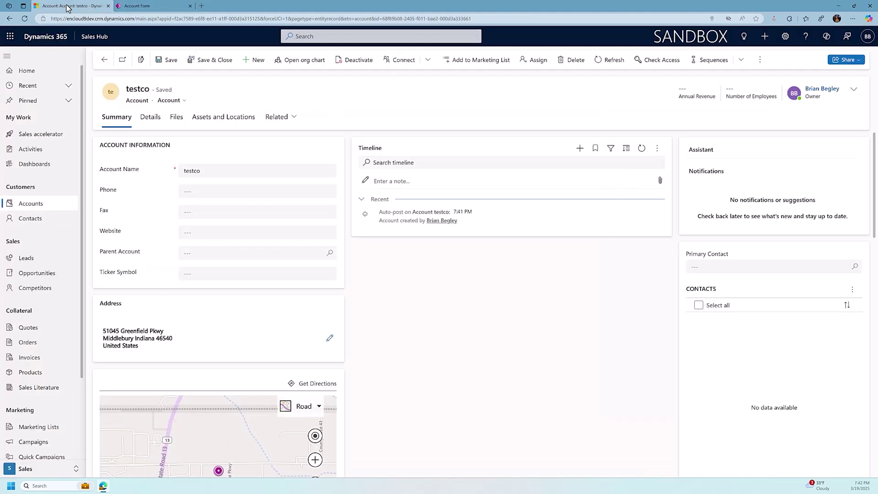